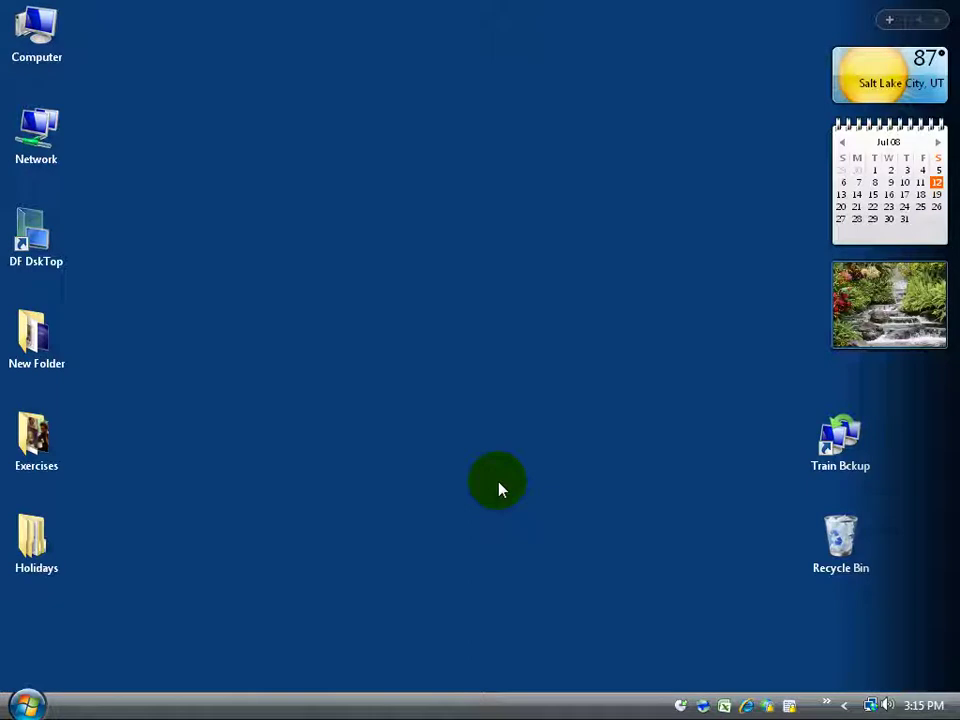
Delete the Holidays folder from its right-click menu and confirm moving it to the Recycle Bin
right_click(40, 546)
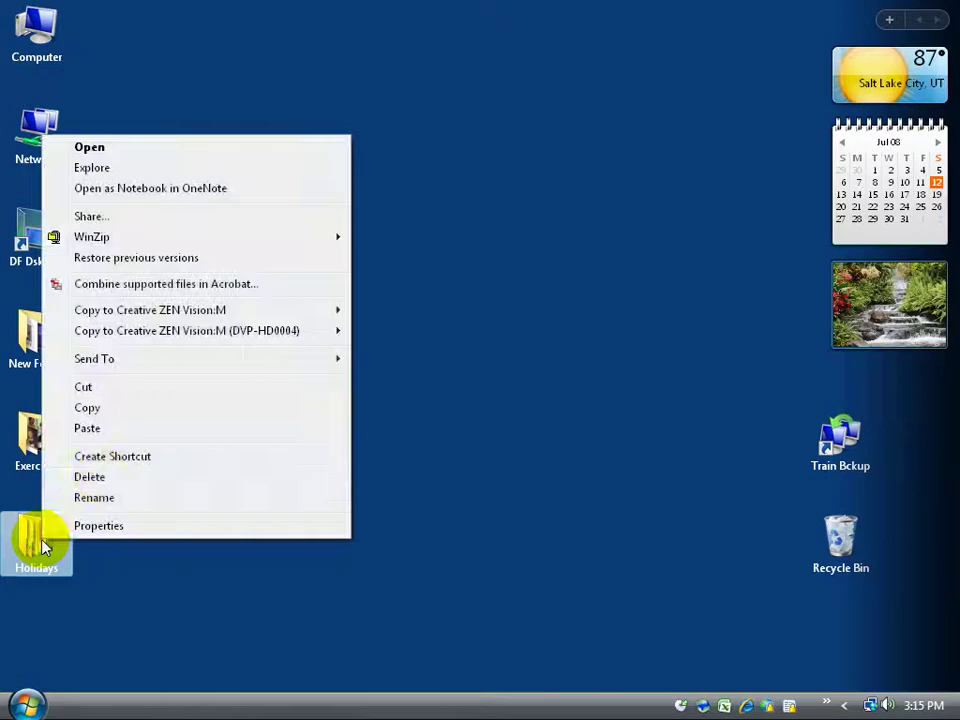
click(103, 479)
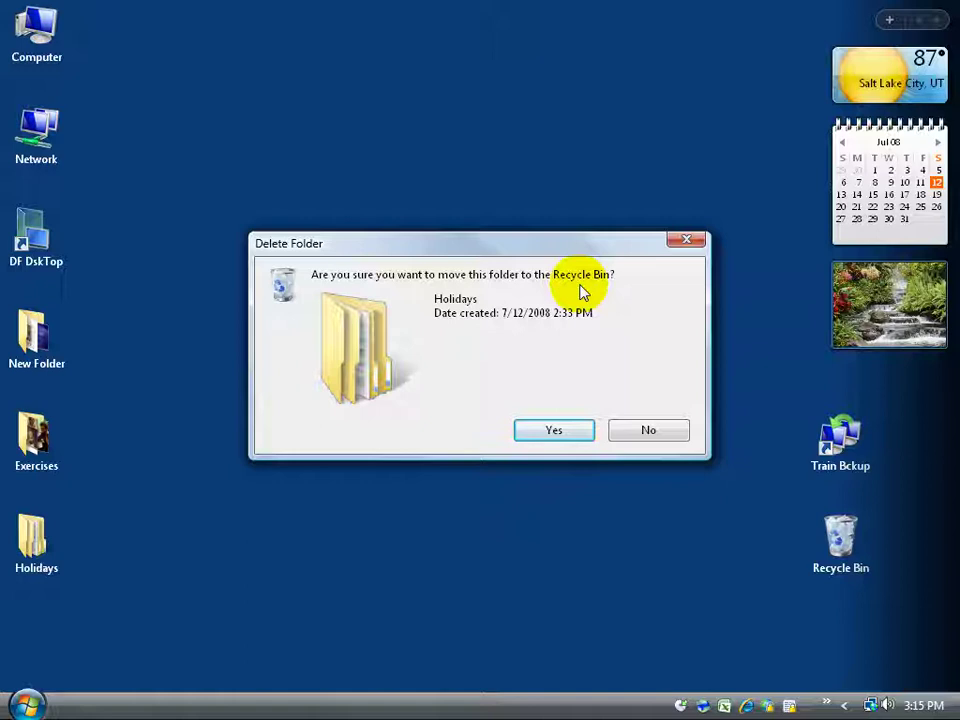
click(556, 431)
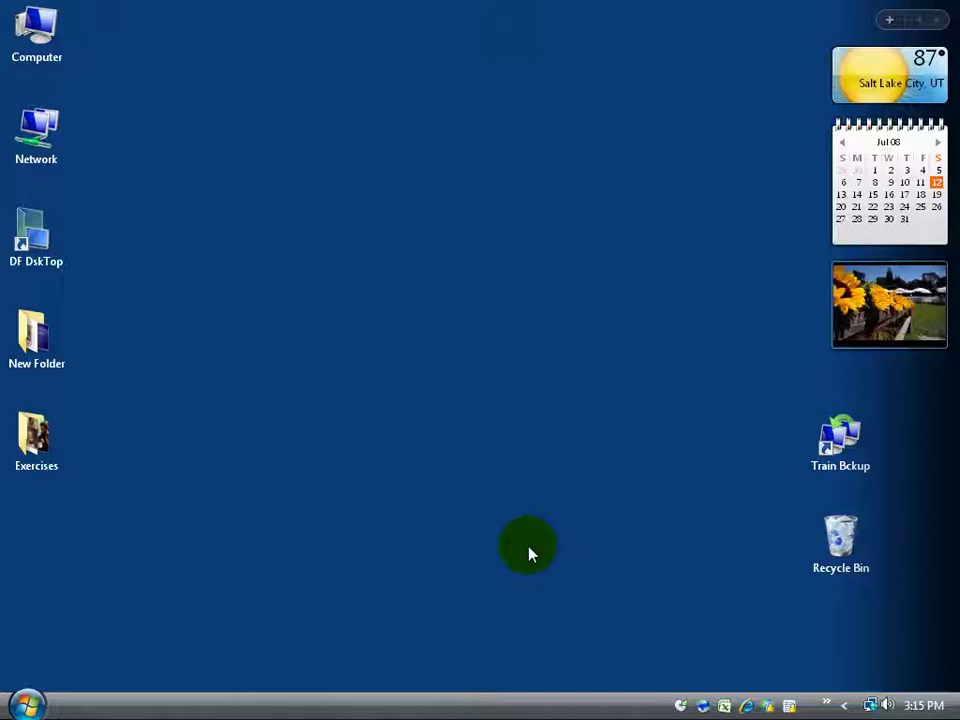
Restore the Holidays folder with Ctrl+Z, then open and close the Exercises folder
right_click(242, 506)
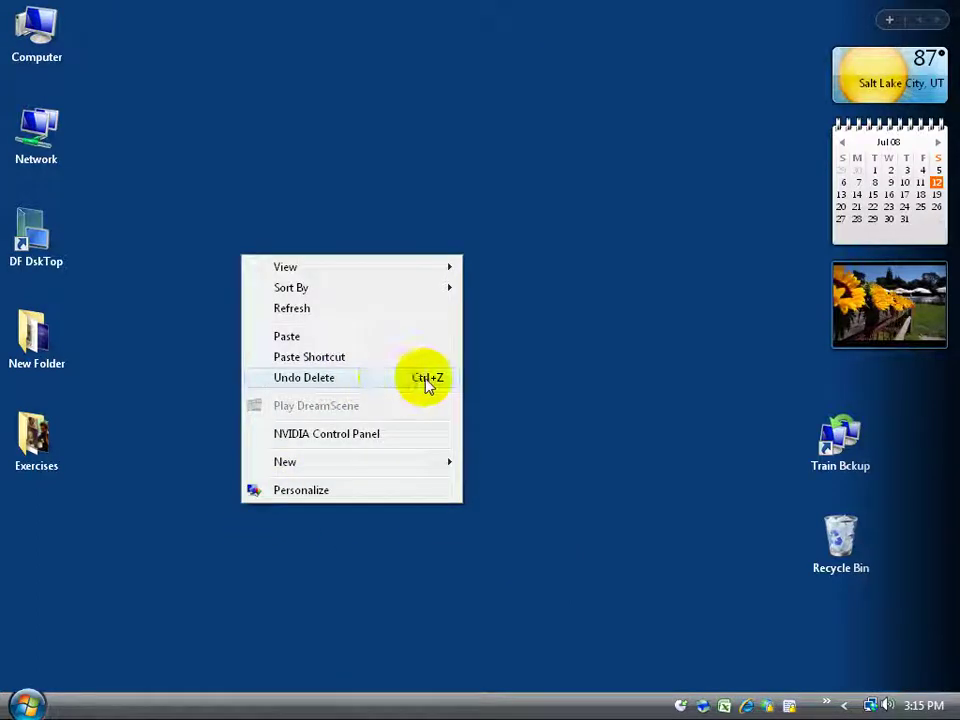
click(509, 398)
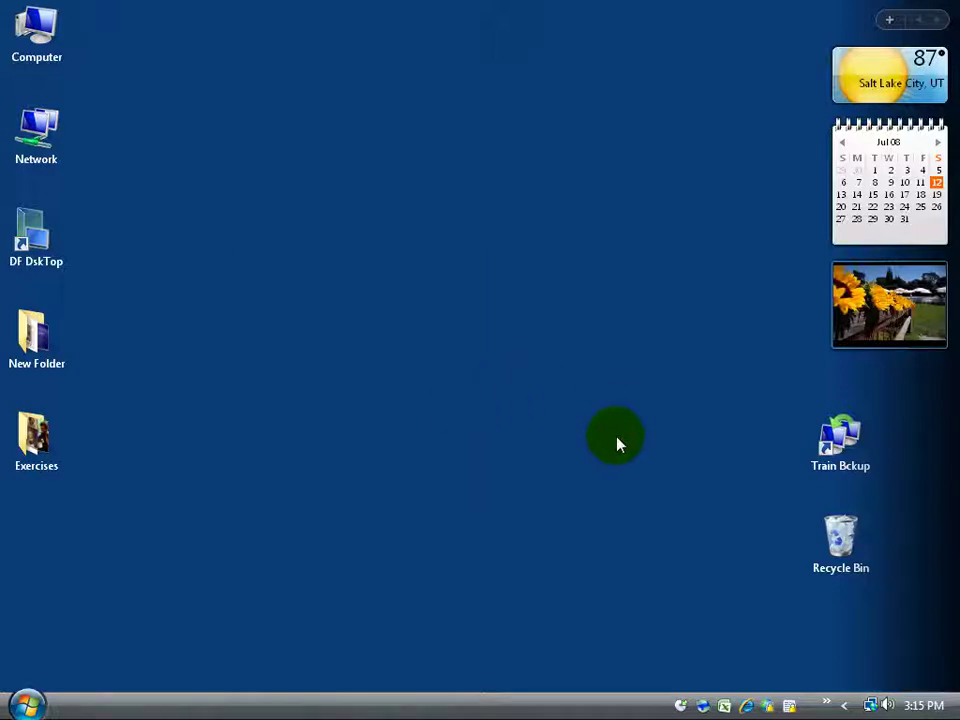
key(ctrl+z)
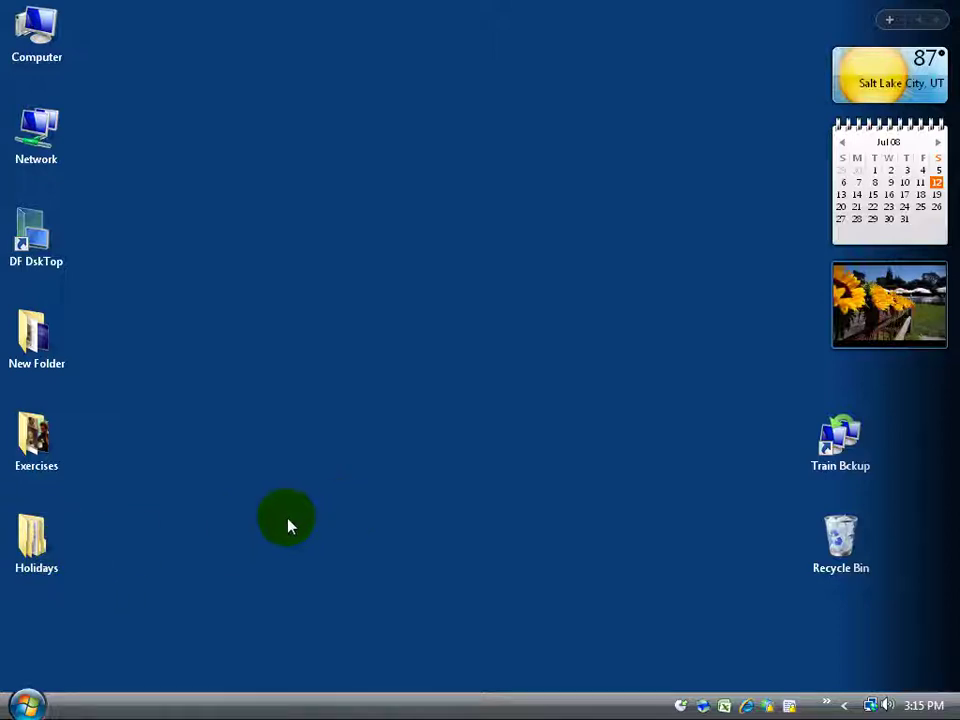
double_click(40, 438)
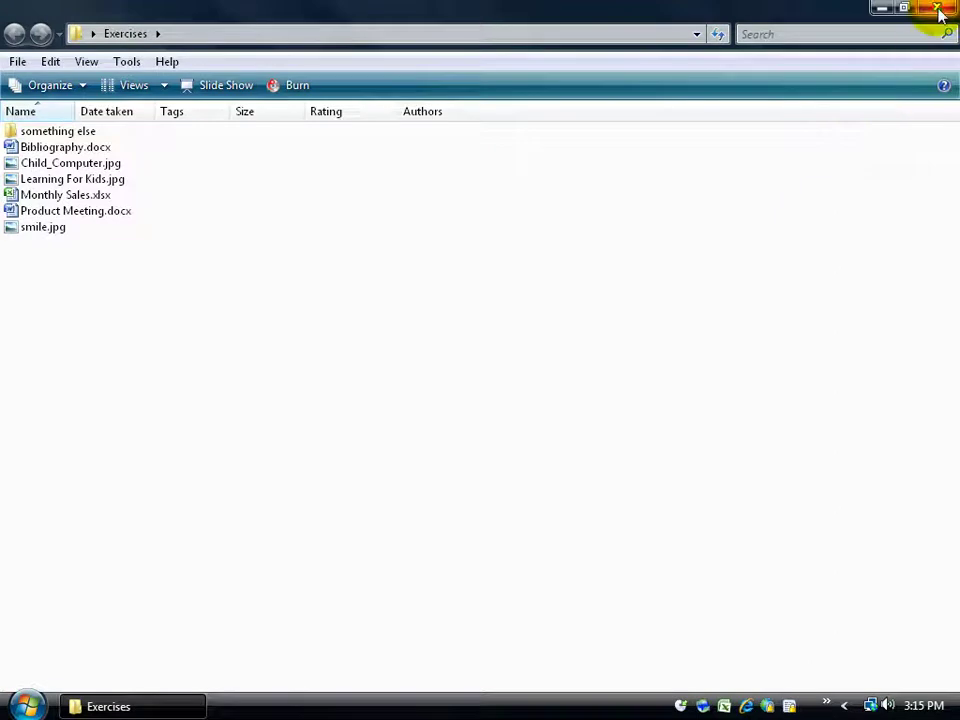
click(940, 10)
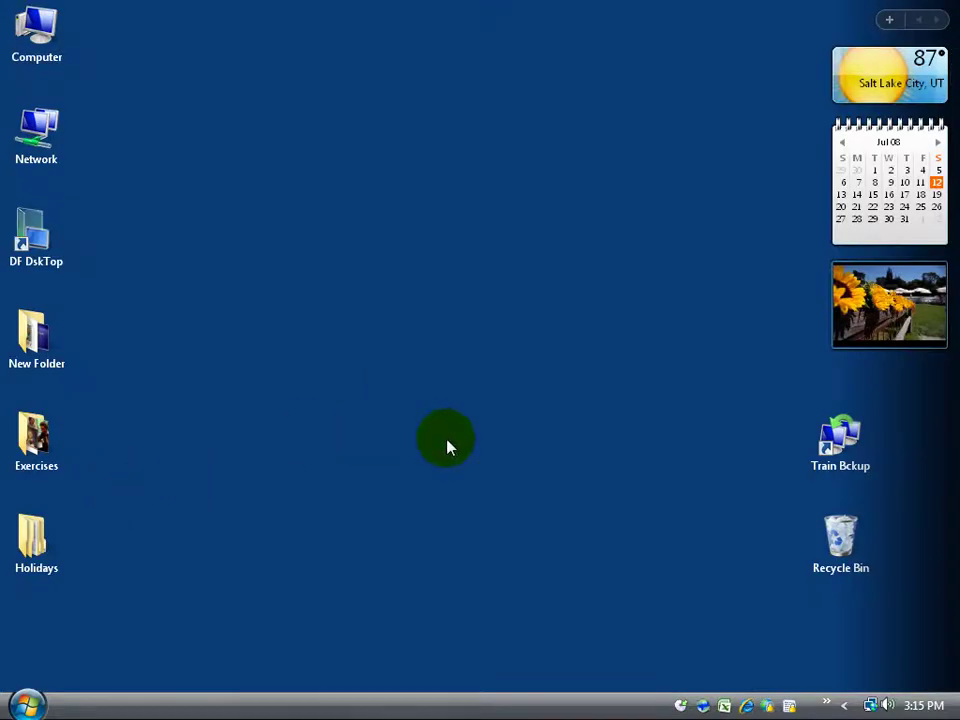
right_click(258, 513)
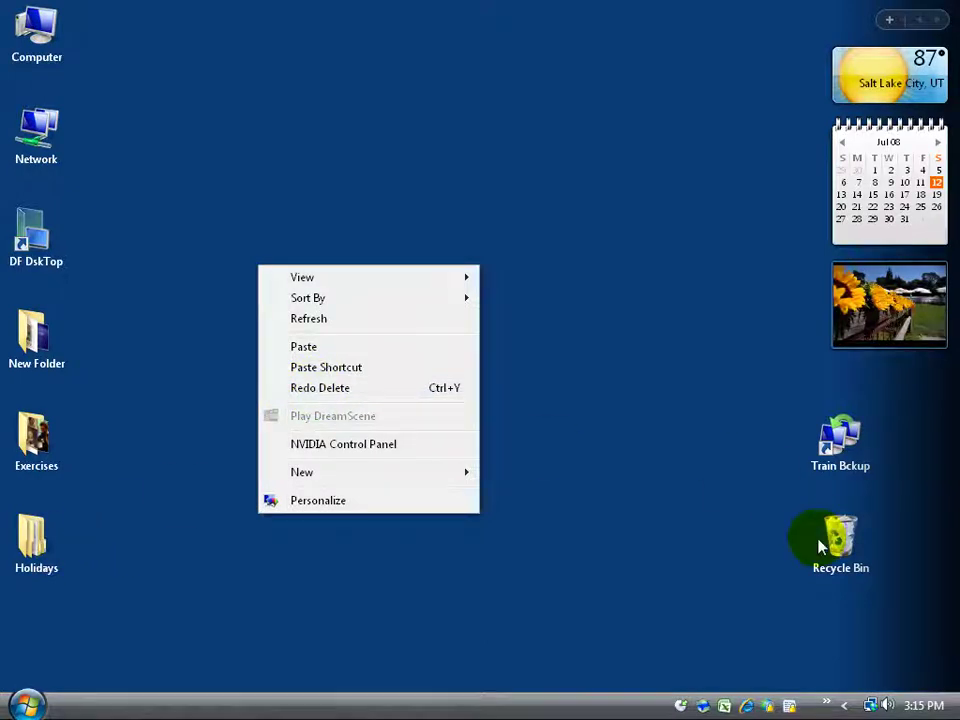
click(559, 443)
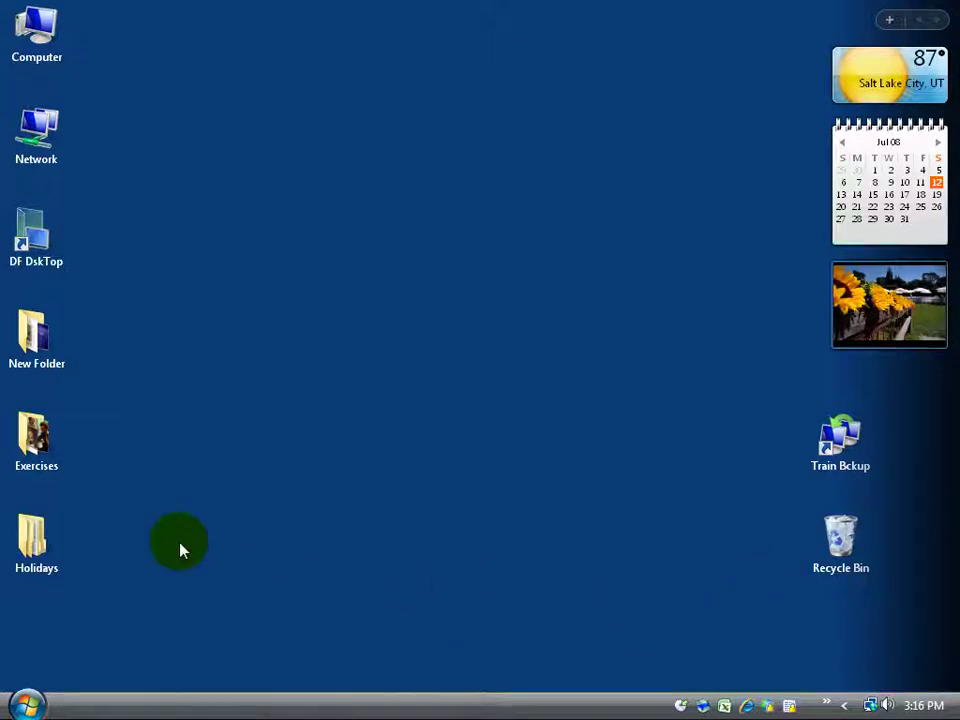
click(43, 548)
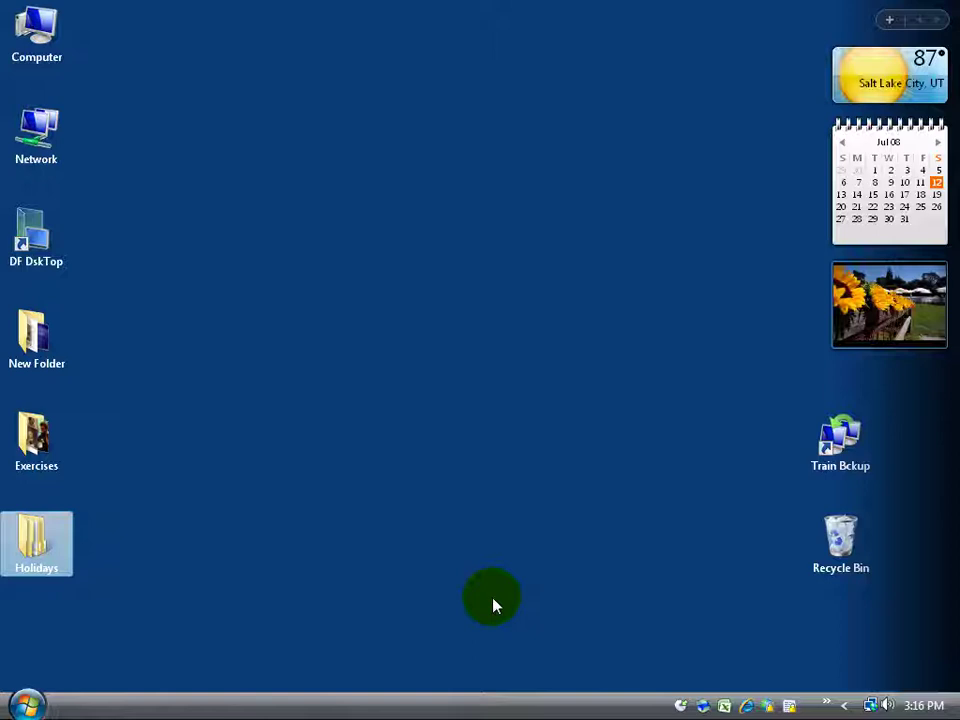
key(shift+Delete)
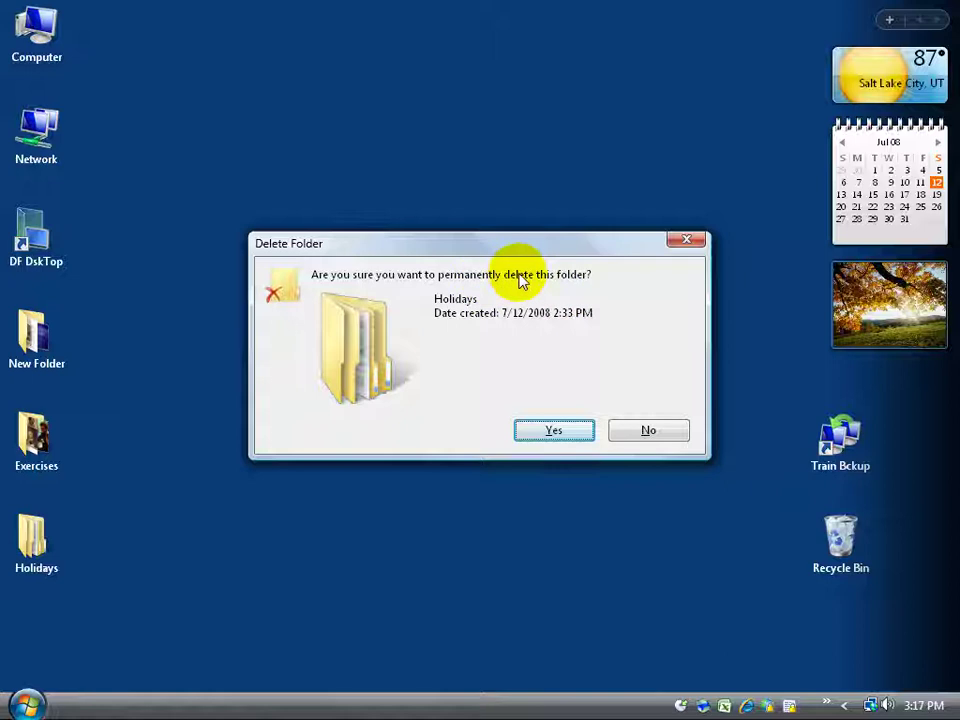
click(644, 436)
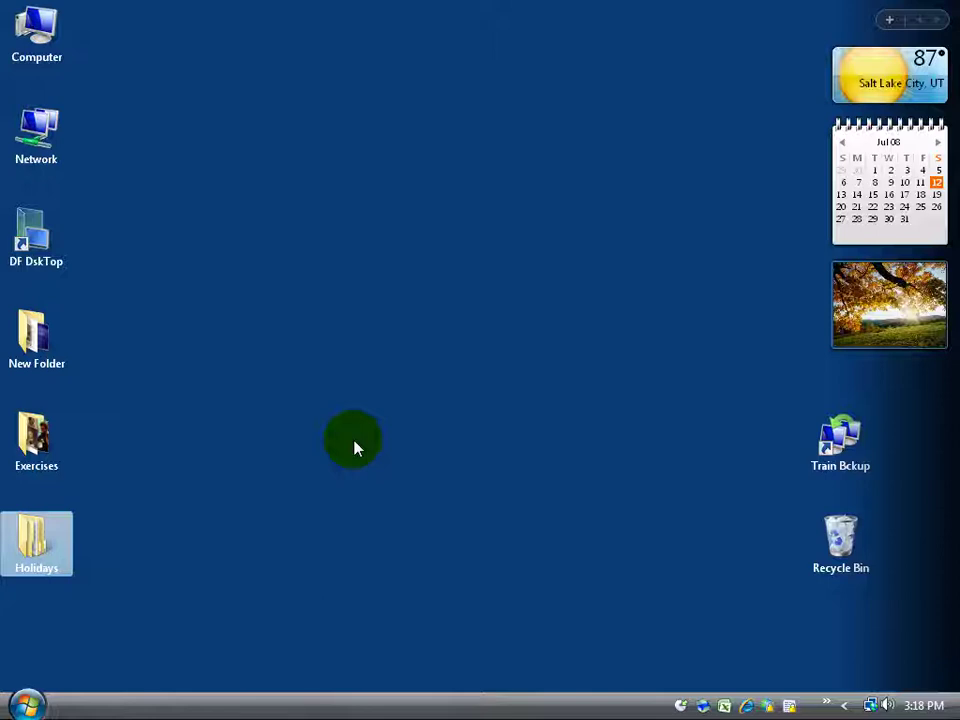
click(460, 502)
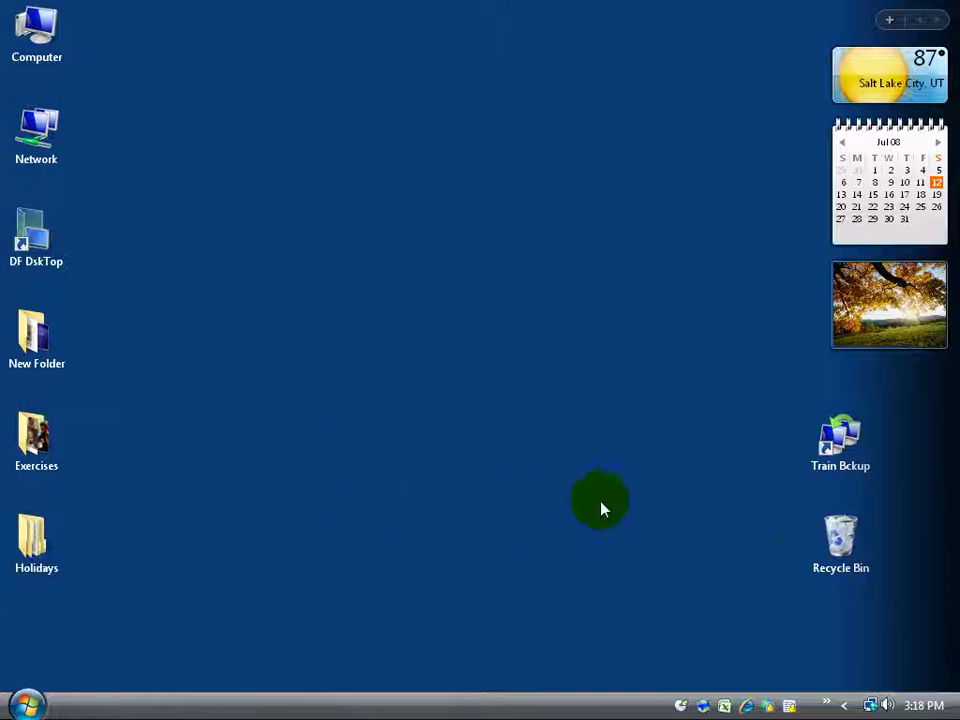
mouse_move(840, 540)
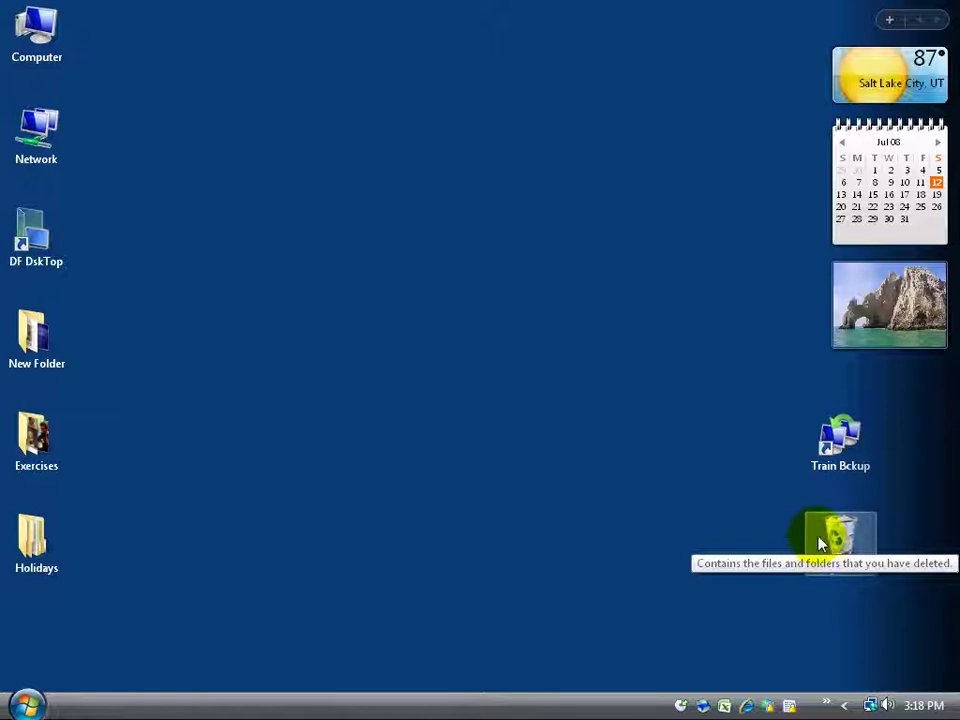
double_click(818, 543)
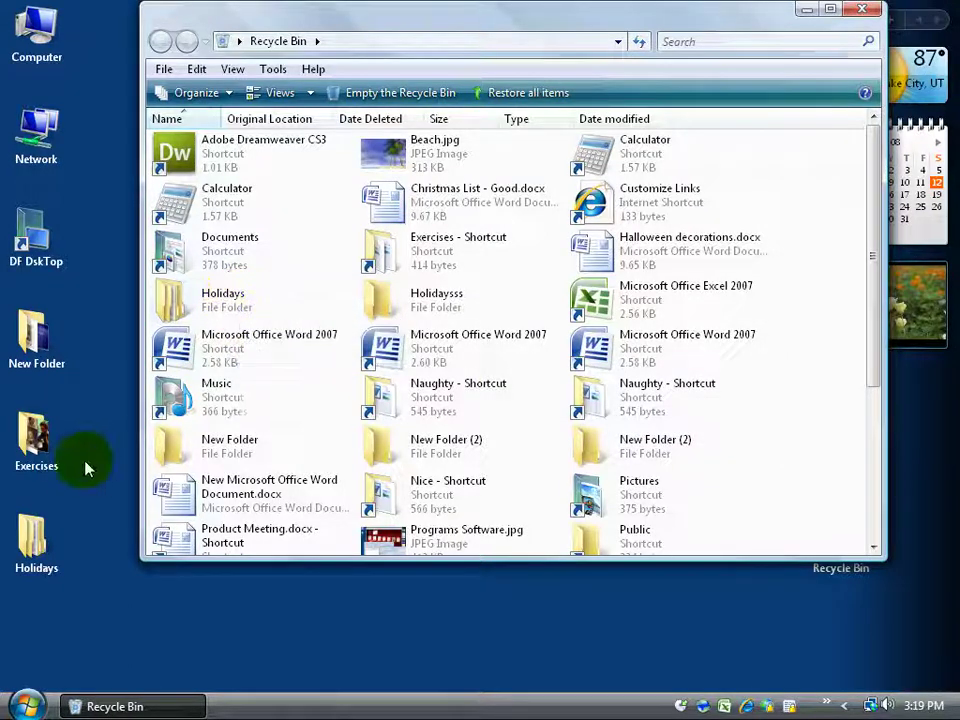
drag(212, 205, 124, 570)
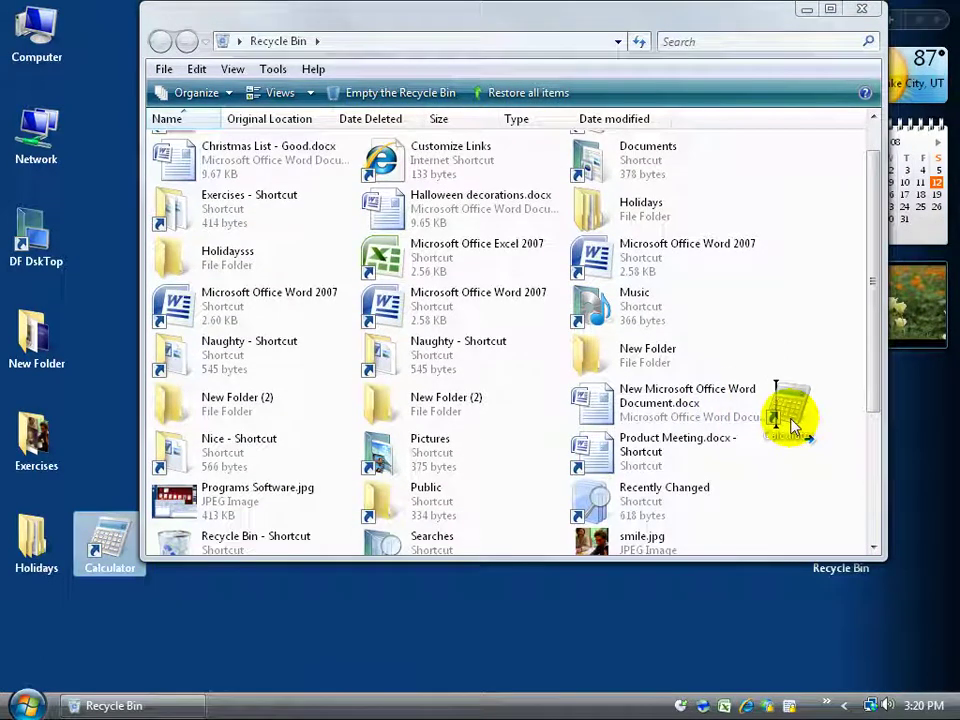
click(792, 408)
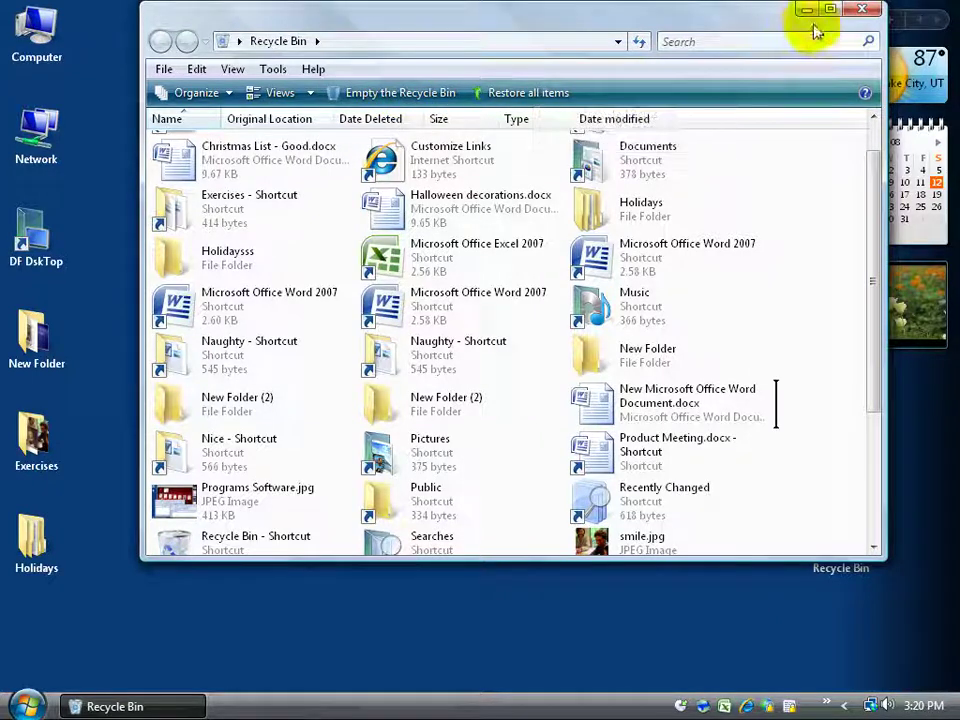
click(859, 12)
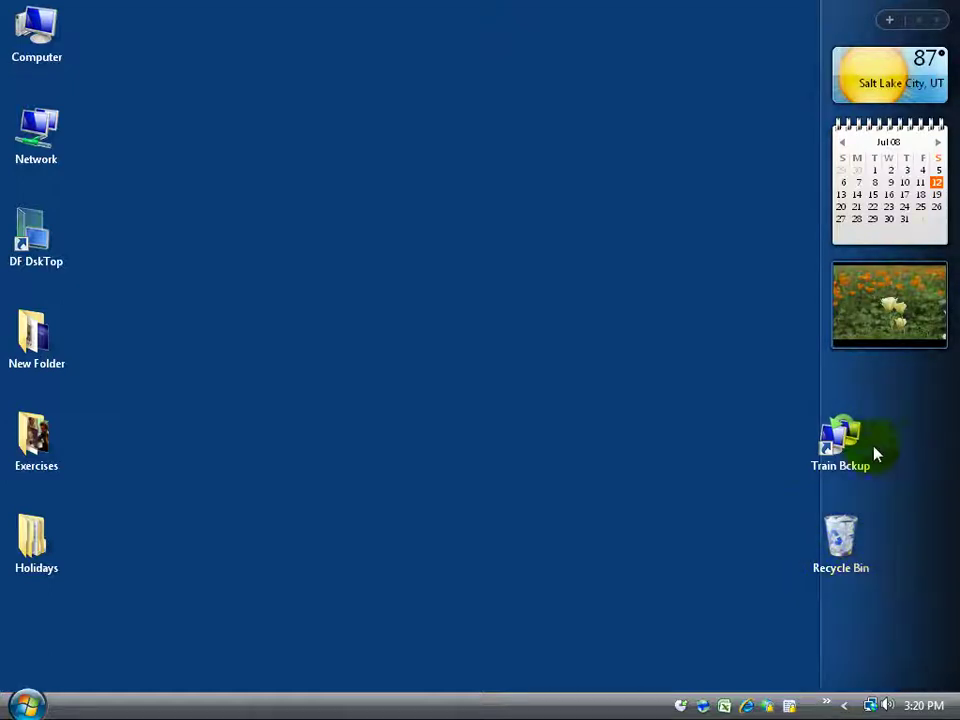
Select the Recycle Bin icon and bring up its context menu
right_click(843, 537)
right_click(850, 531)
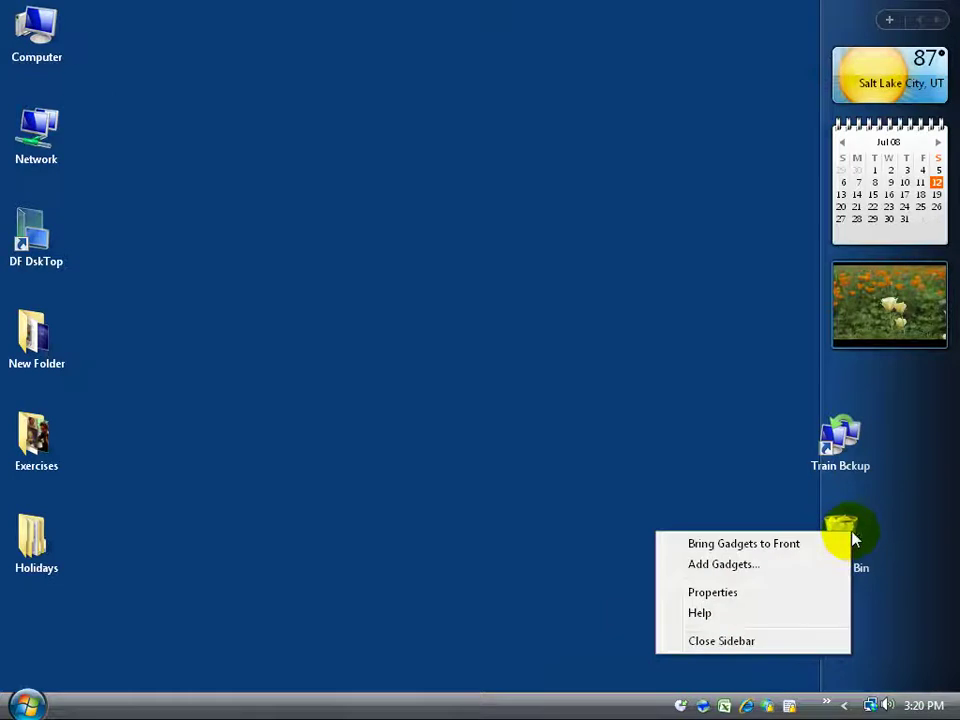
right_click(856, 558)
right_click(838, 530)
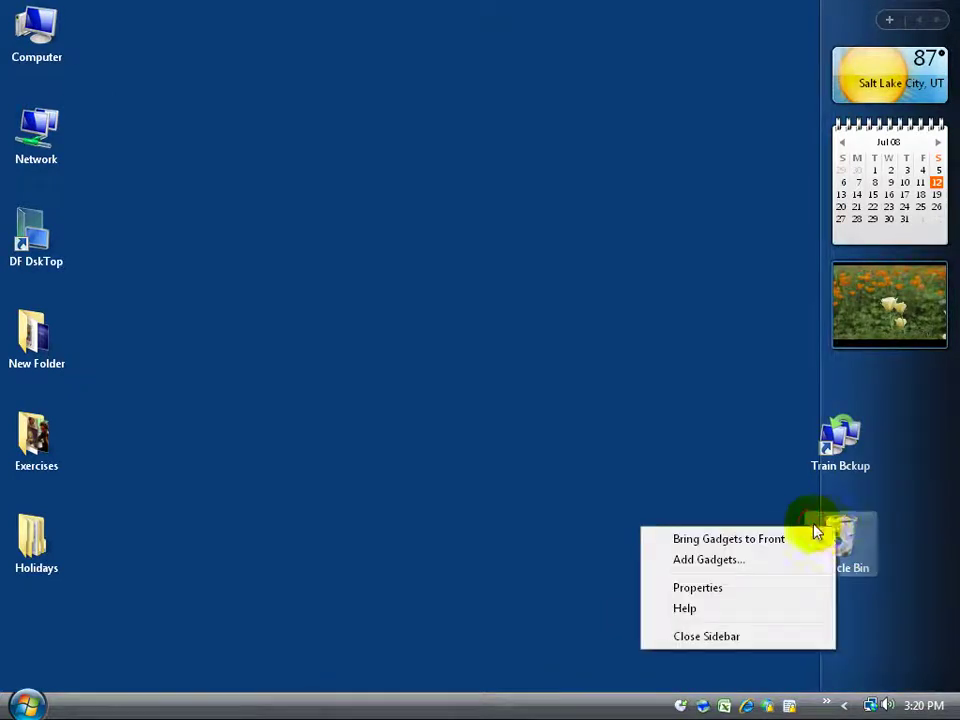
click(814, 530)
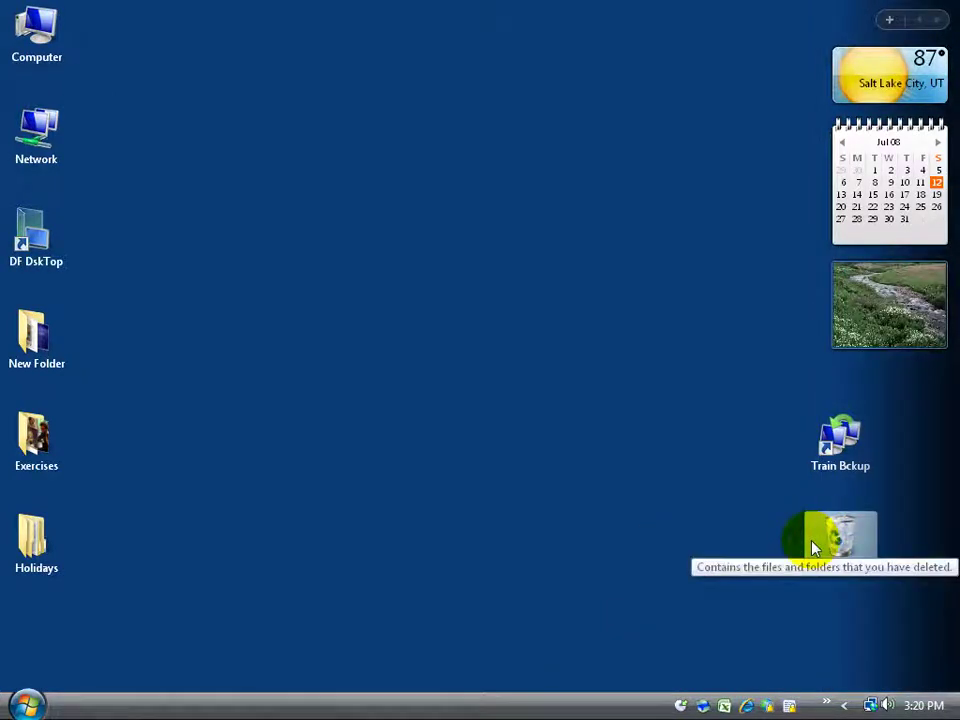
right_click(812, 547)
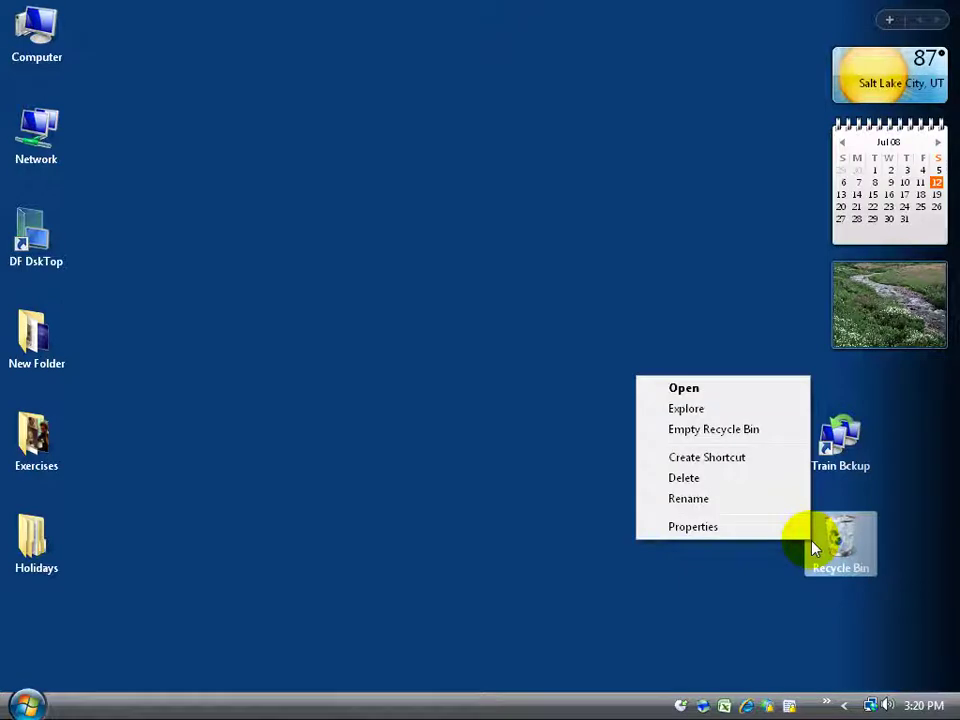
Choose Empty Recycle Bin and confirm permanently deleting the 41 items
click(716, 440)
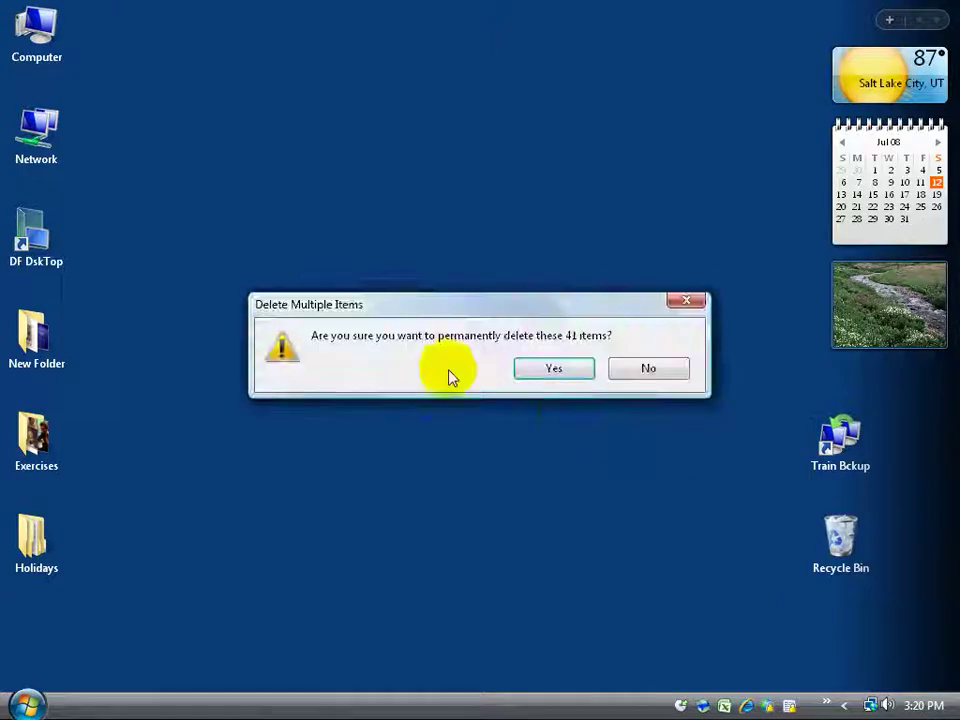
click(574, 368)
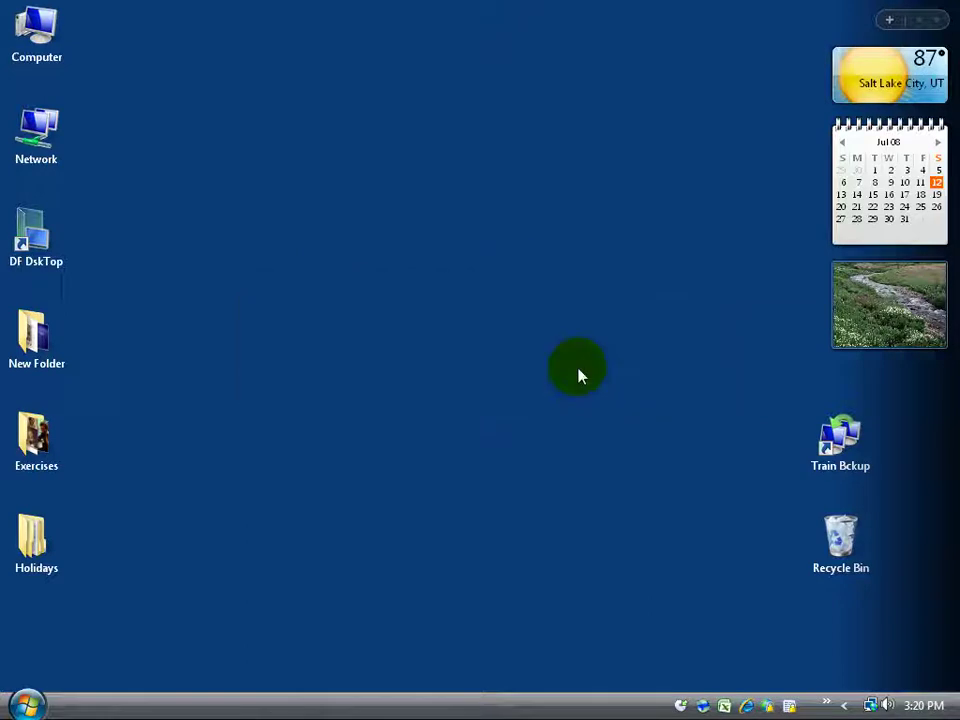